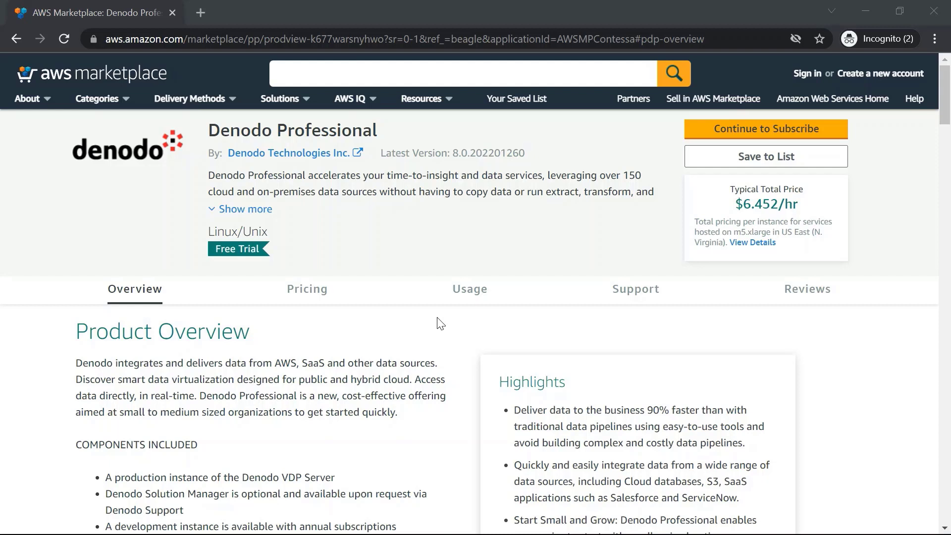
# Open the Denodo support sign-up page linked in the Support information of the Denodo Professional listing.
pyautogui.click(630, 293)
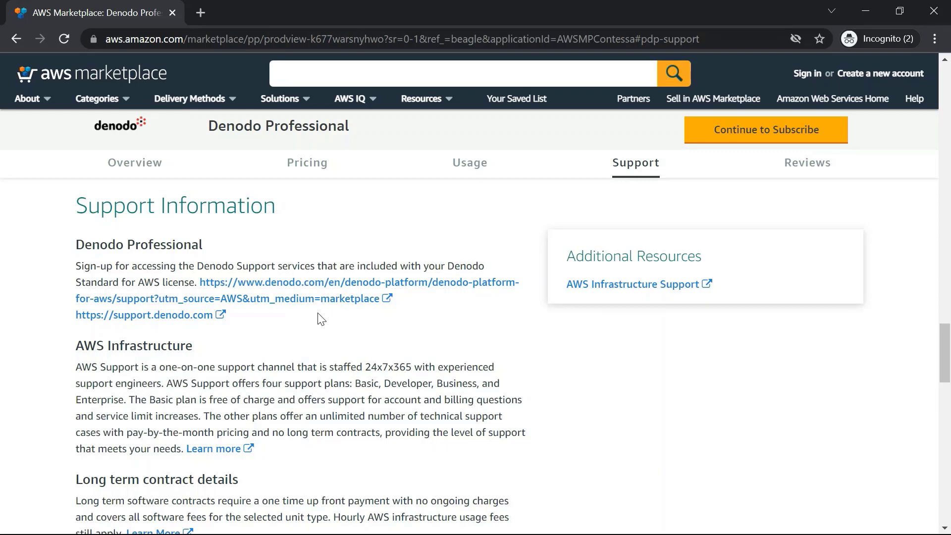
pyautogui.click(279, 305)
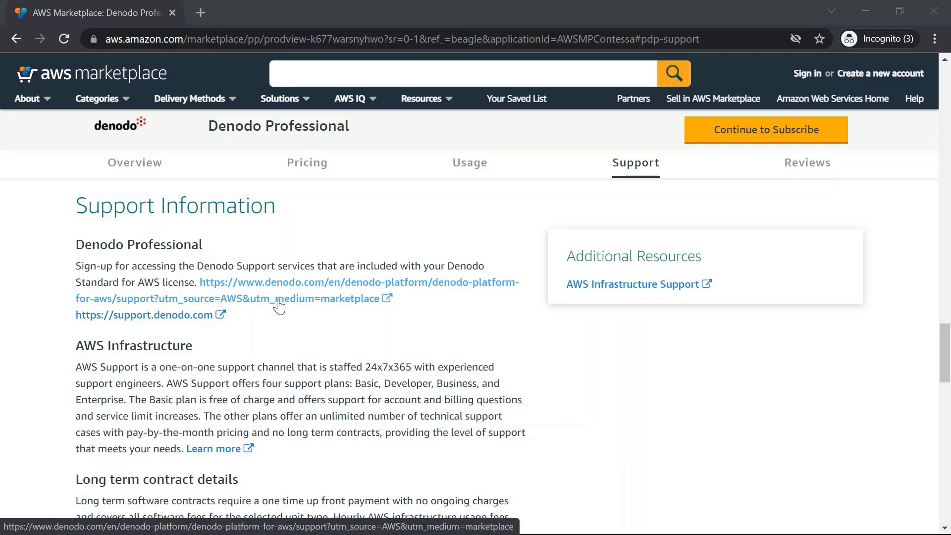
pyautogui.click(279, 305)
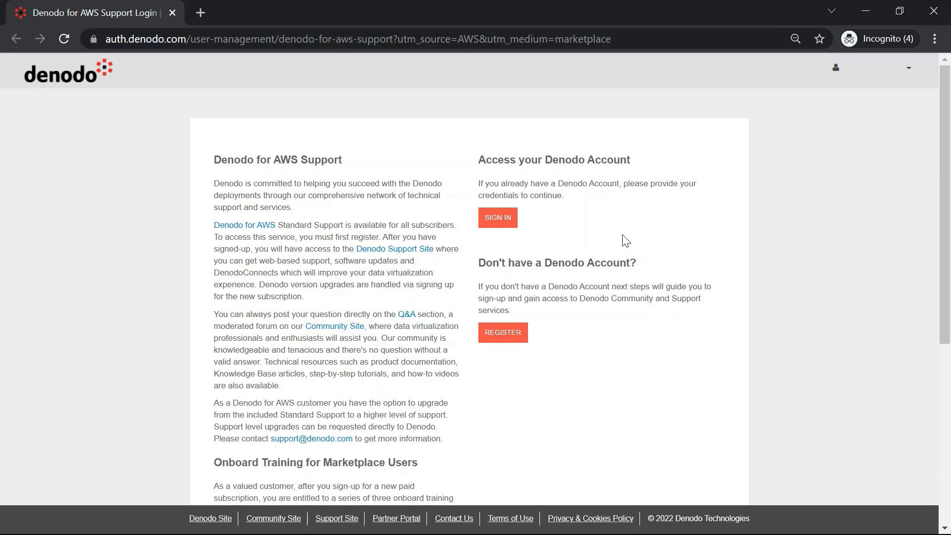
# Access the AWS support registration form through the existing Denodo account and accept the Denodo Platform for AWS Terms & Conditions.
pyautogui.click(497, 218)
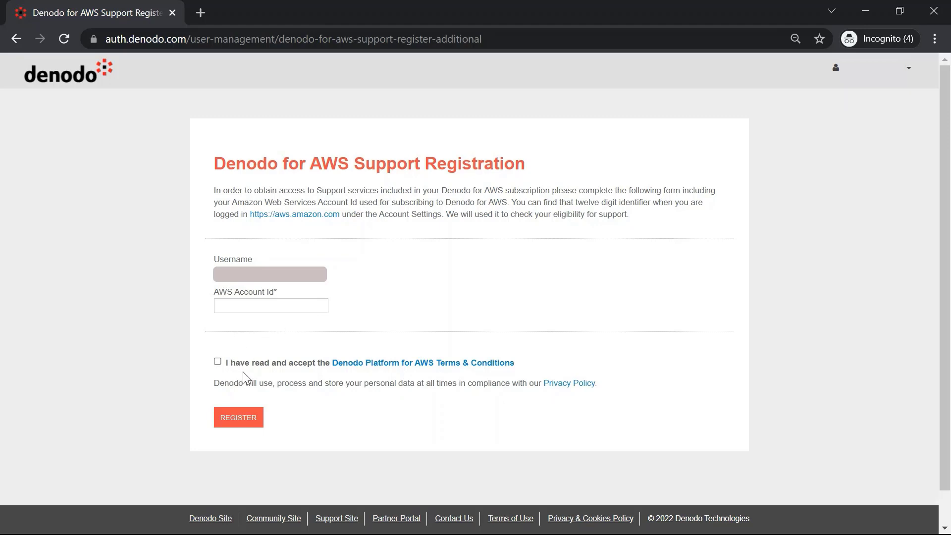
pyautogui.click(217, 364)
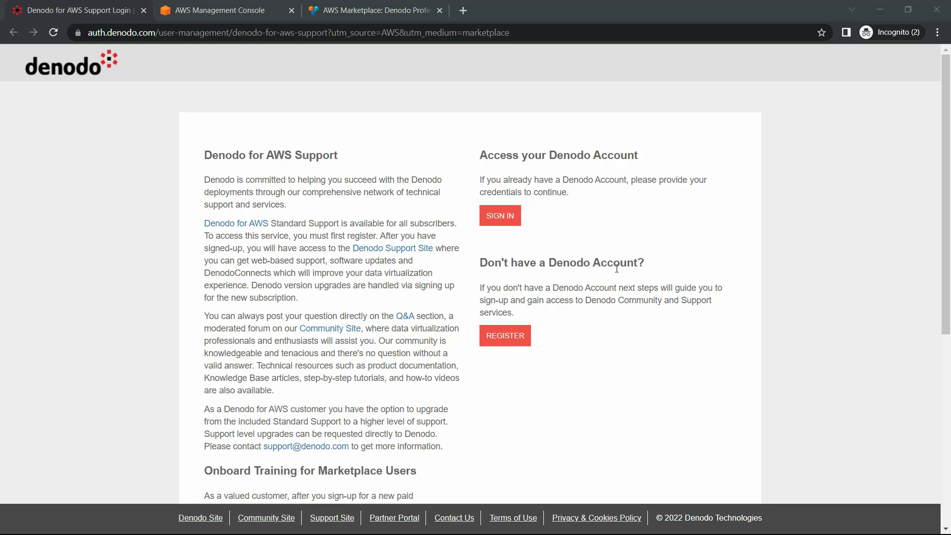
# Review the registration form for people without a Denodo account in a separate tab, and return to the support login page.
pyautogui.click(515, 337)
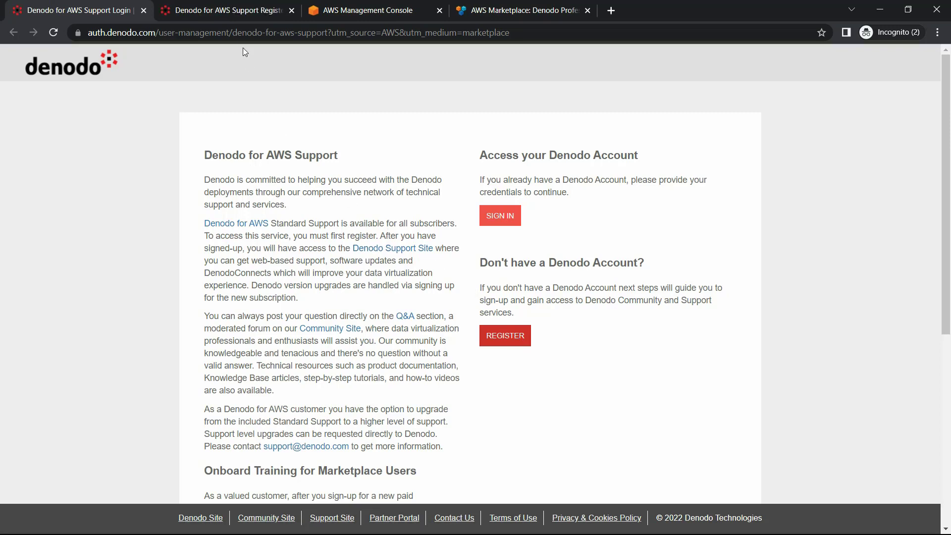
pyautogui.click(240, 6)
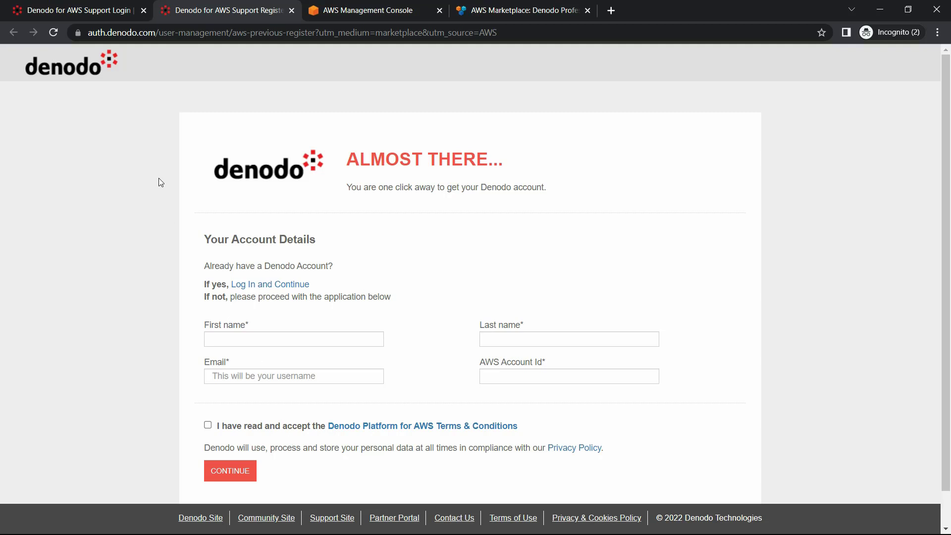
pyautogui.click(92, 11)
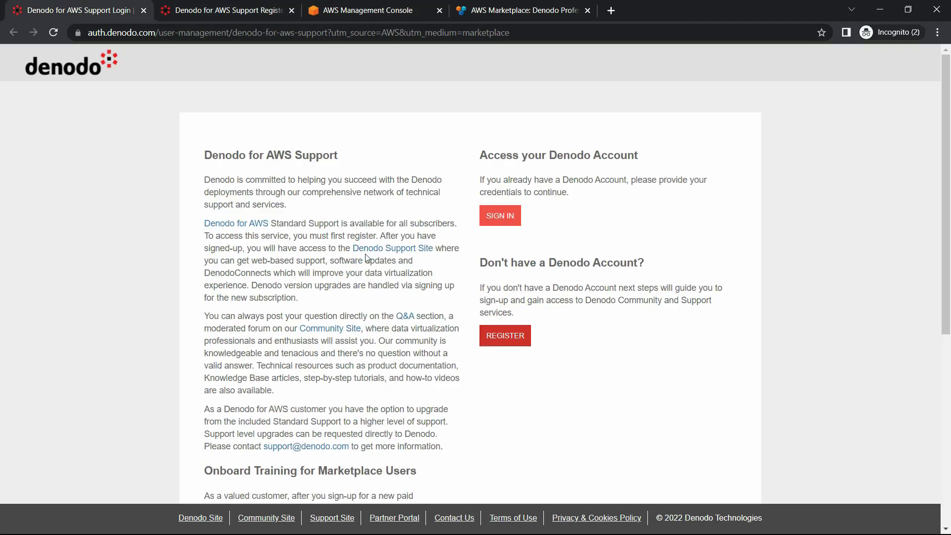
# Sign in to the existing Denodo account in a new tab with the saved username and password.
pyautogui.click(506, 224)
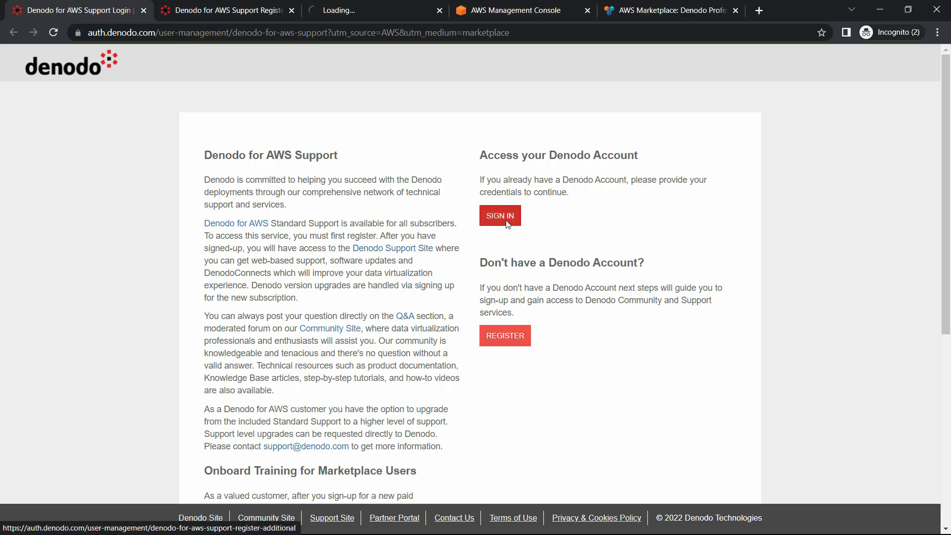
pyautogui.click(375, 6)
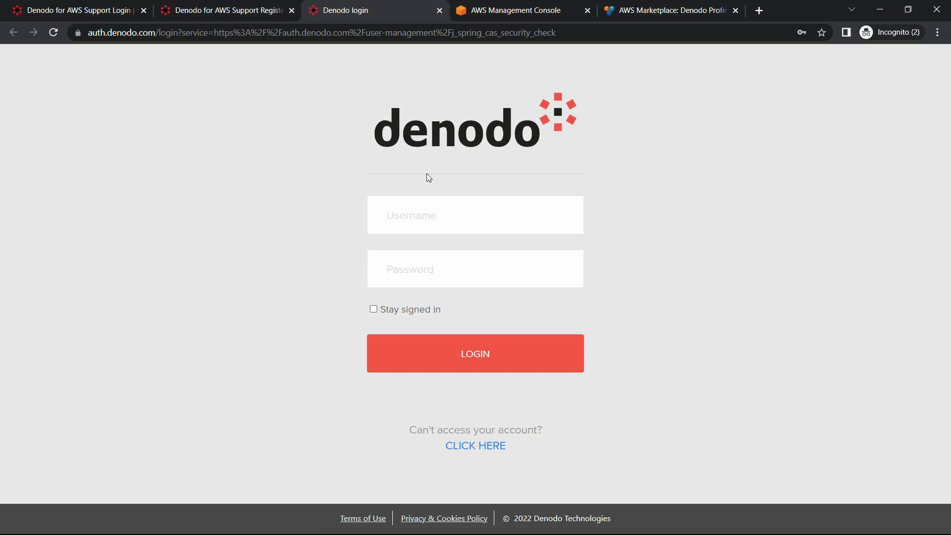
pyautogui.click(430, 203)
pyautogui.click(471, 252)
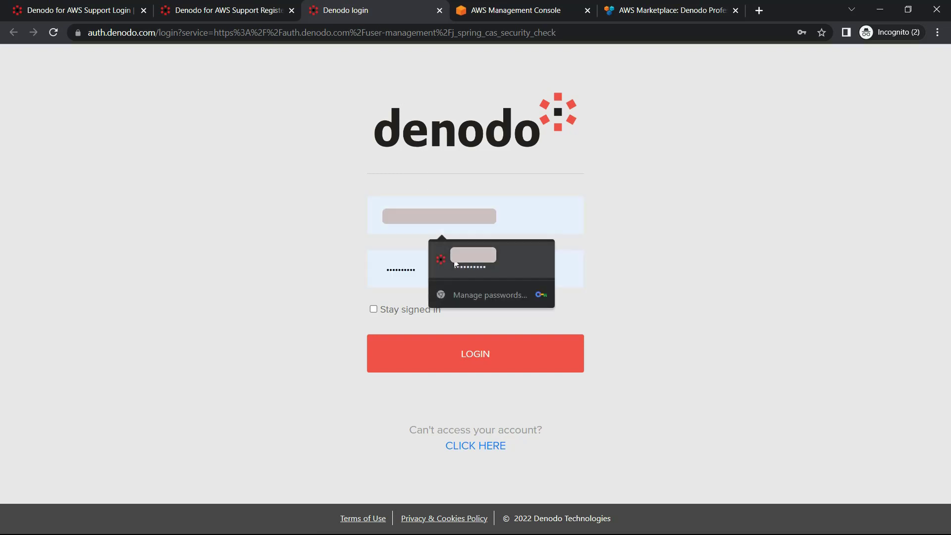
pyautogui.click(461, 360)
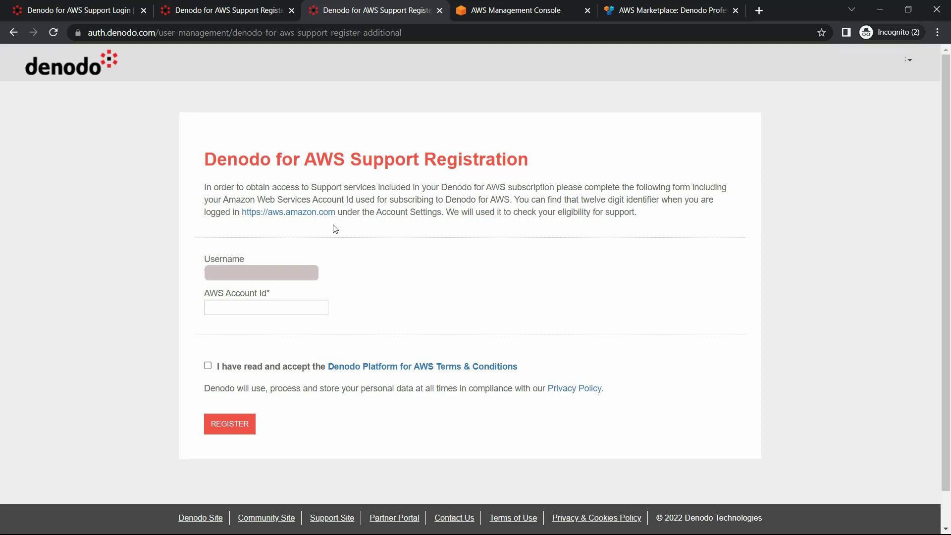
# Look up the AWS account ID in the AWS Management Console and return to the Denodo support registration form.
pyautogui.click(494, 15)
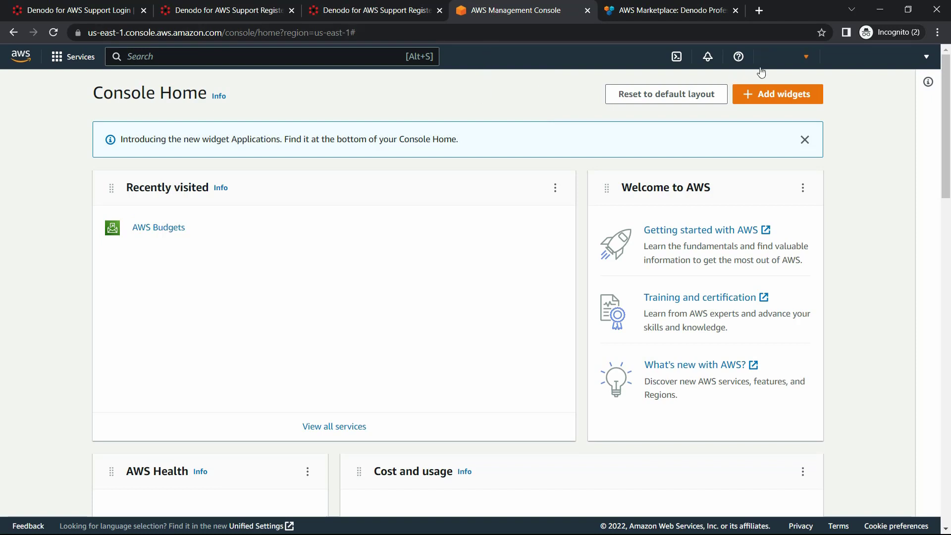
pyautogui.click(839, 64)
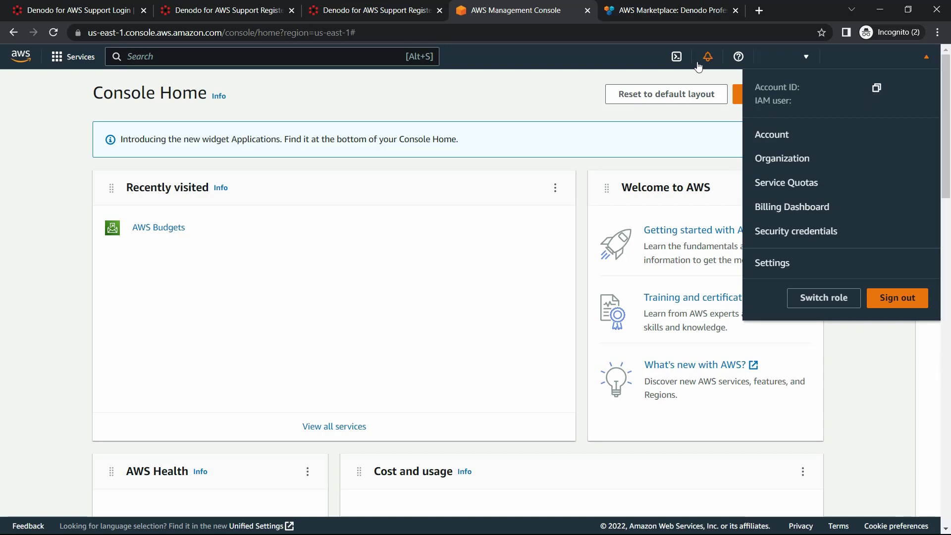
pyautogui.click(345, 4)
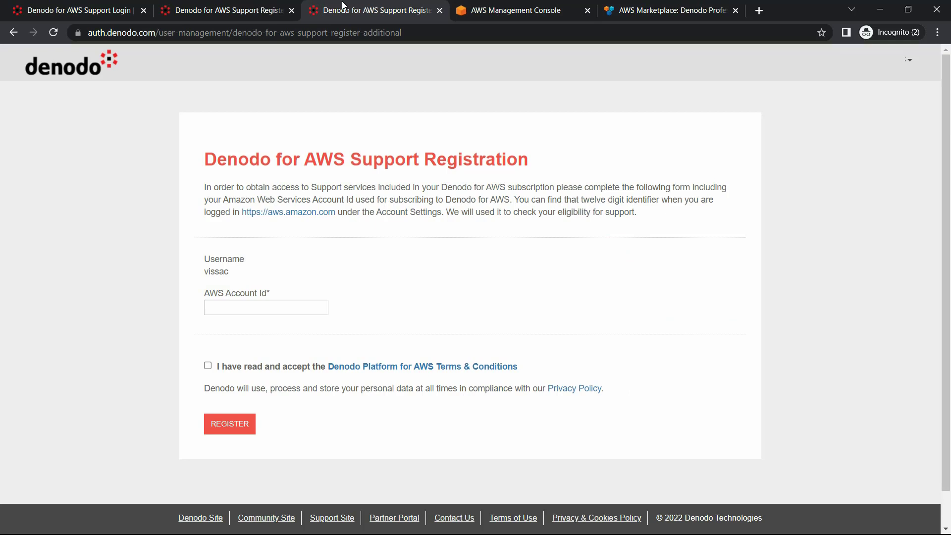
# Fill in the AWS account ID, accept the Denodo Platform for AWS Terms & Conditions and submit the support registration.
pyautogui.click(261, 306)
pyautogui.press('Down')
pyautogui.press('Return')
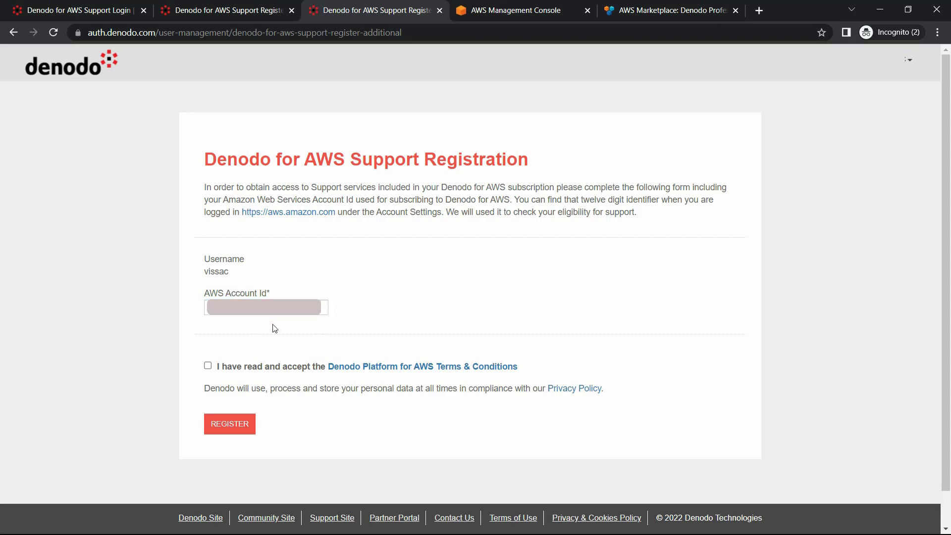
pyautogui.click(209, 367)
pyautogui.click(228, 430)
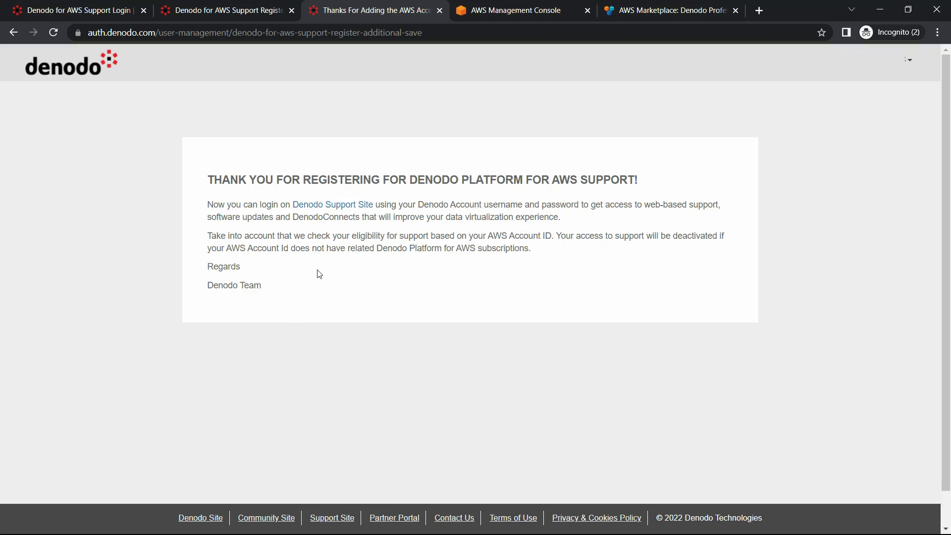
# Open the Denodo Support Site from the registration thank-you page and sign in with the account username and password.
pyautogui.middleClick(356, 209)
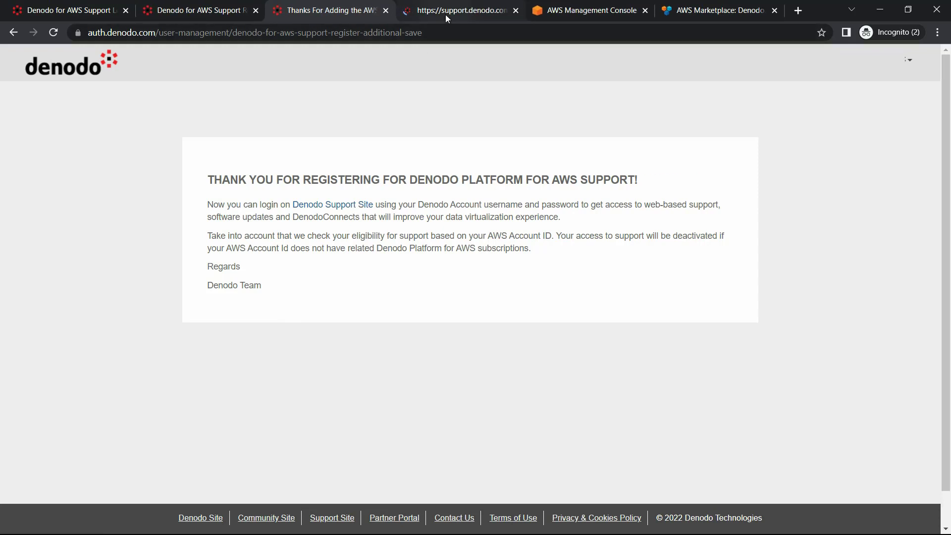
pyautogui.click(445, 13)
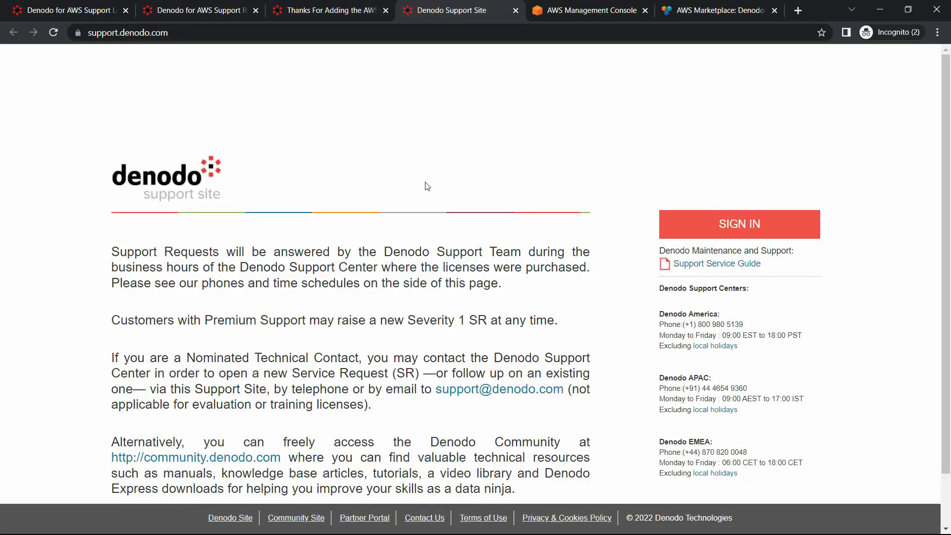
pyautogui.scroll(-1, 428, 186)
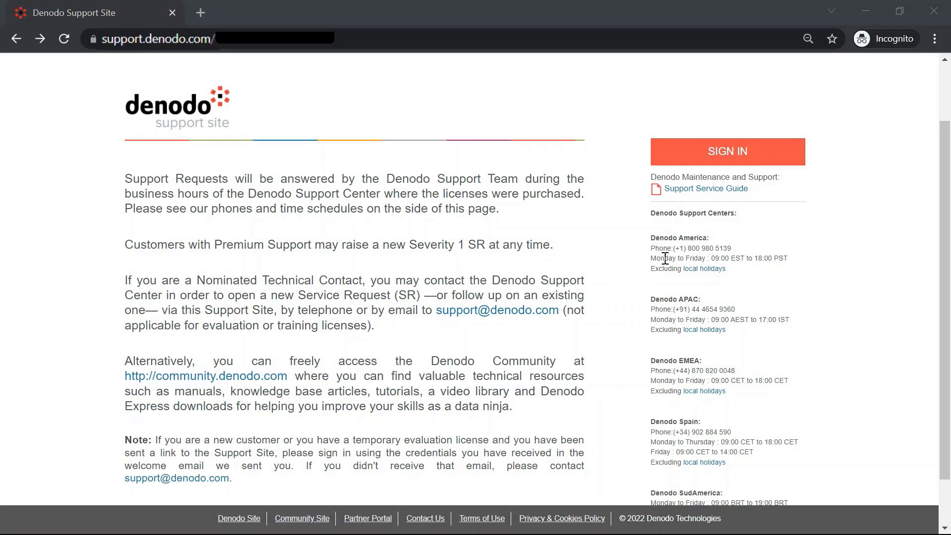
pyautogui.click(743, 161)
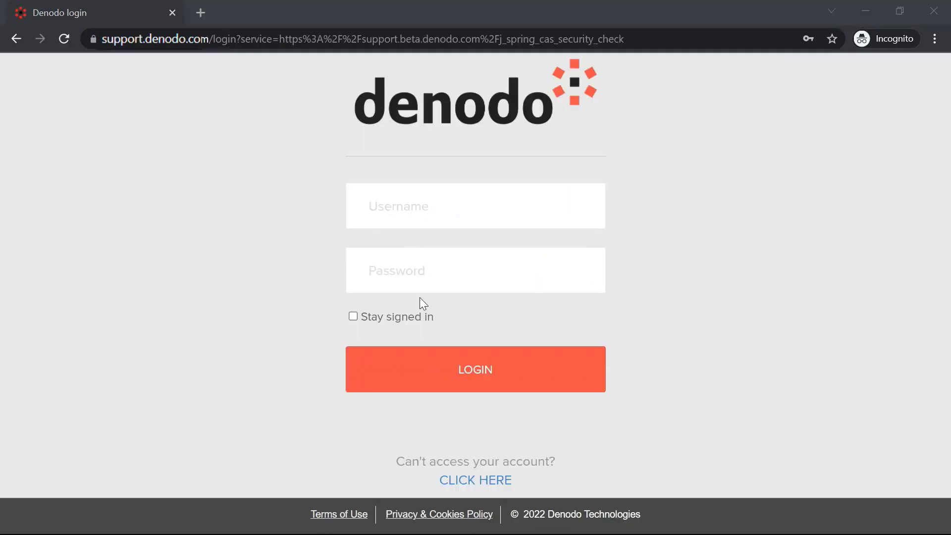
pyautogui.click(367, 210)
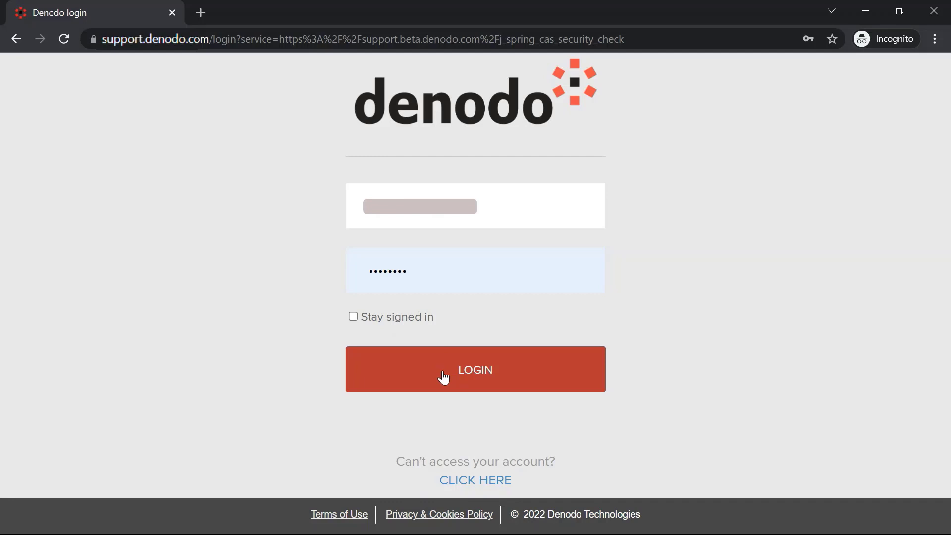
pyautogui.click(444, 378)
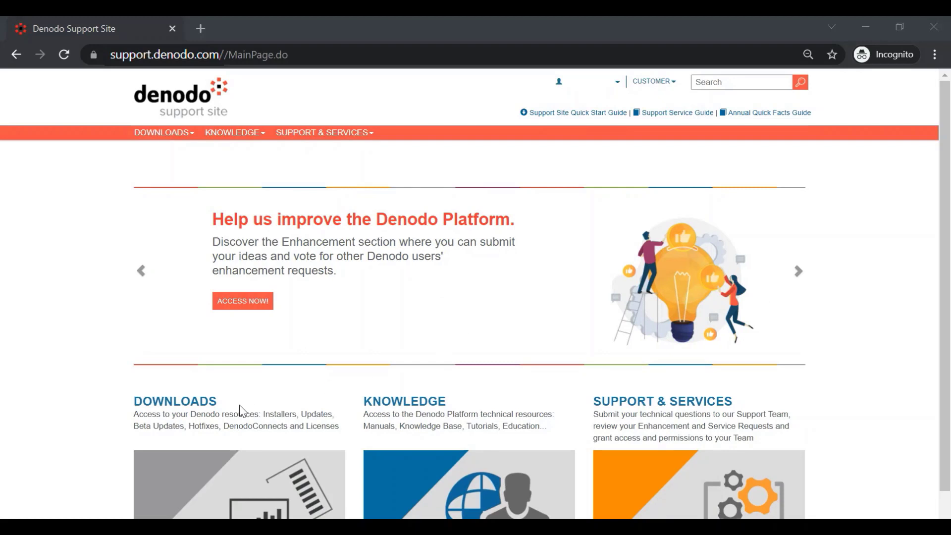
# Browse the Downloads and Knowledge sections of the Denodo Support Site.
pyautogui.click(215, 477)
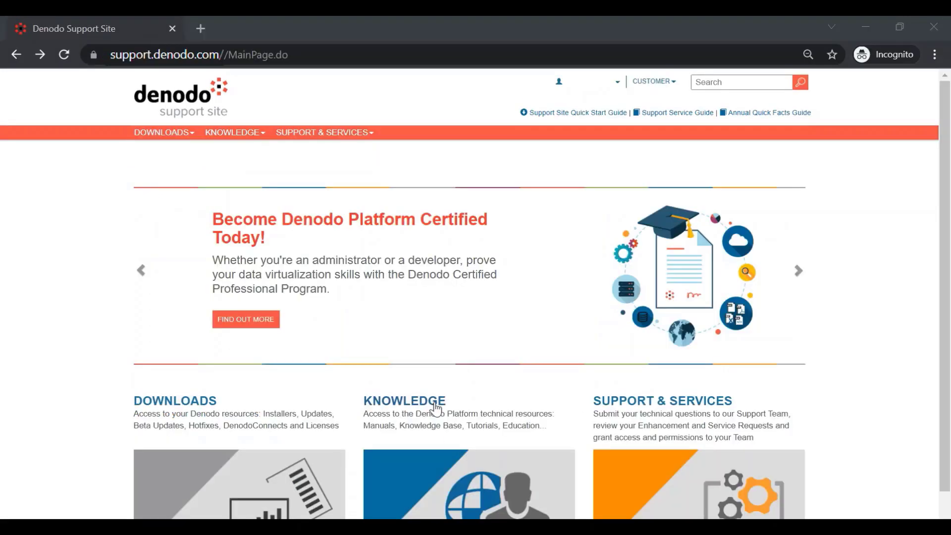
pyautogui.click(436, 409)
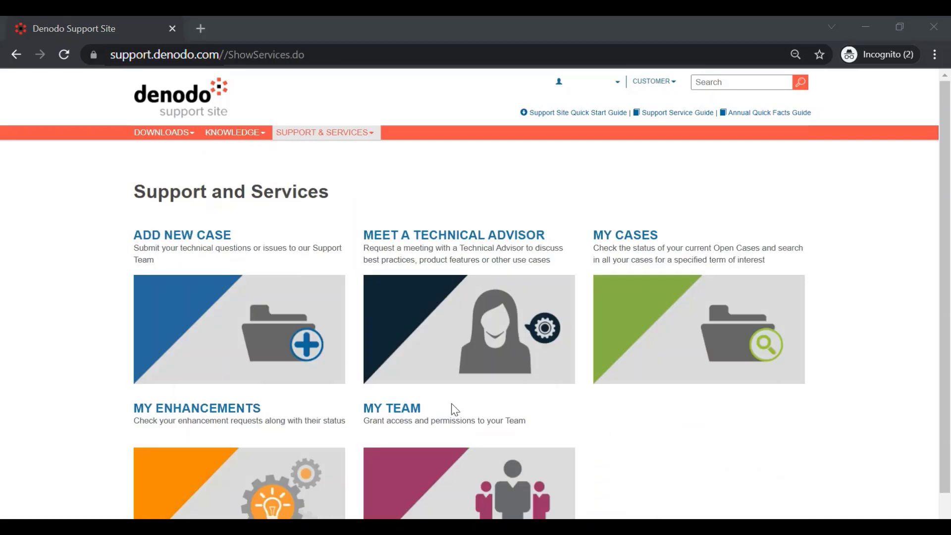
# Start a new support case with the subject "How to connect snowflake with the Denodo Platform".
pyautogui.click(241, 343)
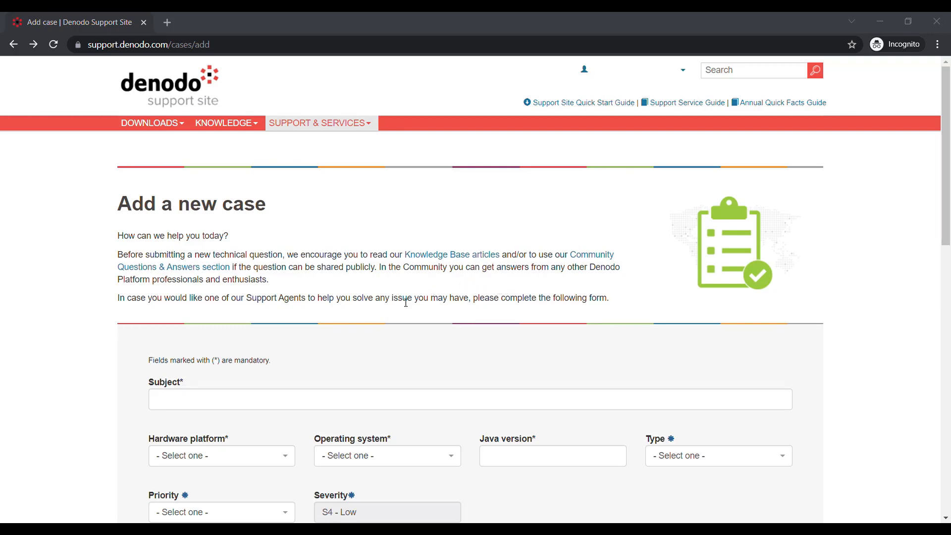
pyautogui.click(321, 401)
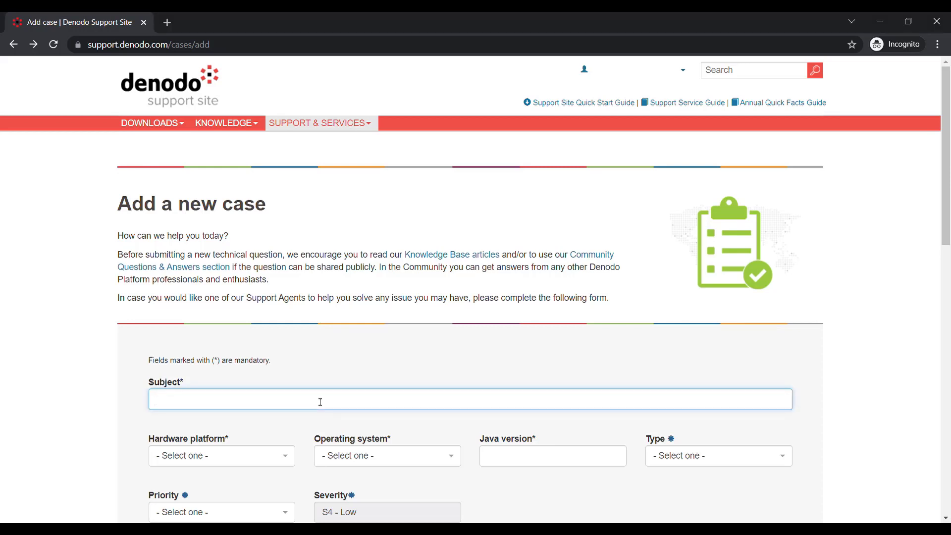
pyautogui.write('How to connect snowflake with the Denodo Platform')
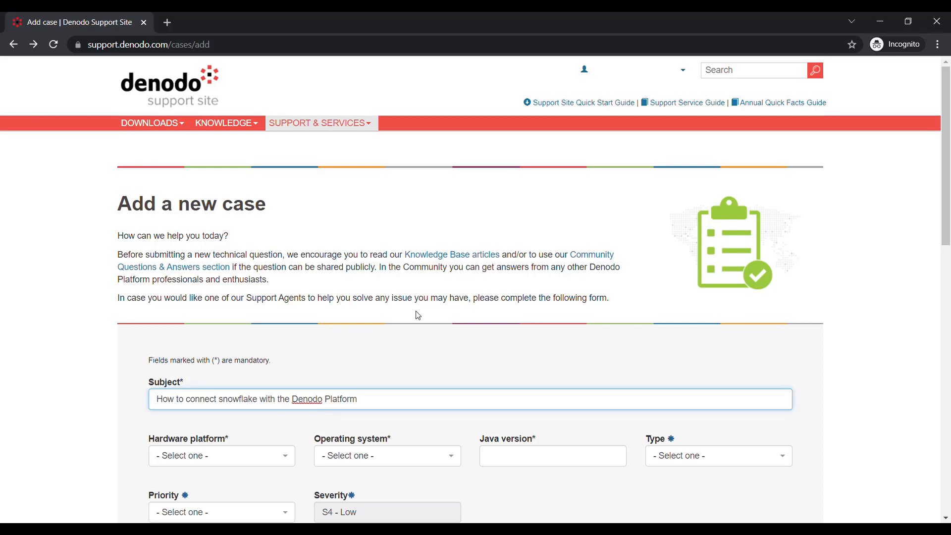
# Set the case's hardware platform to Intel/AMD and its operating system to Windows 10.
pyautogui.scroll(-2, 417, 315)
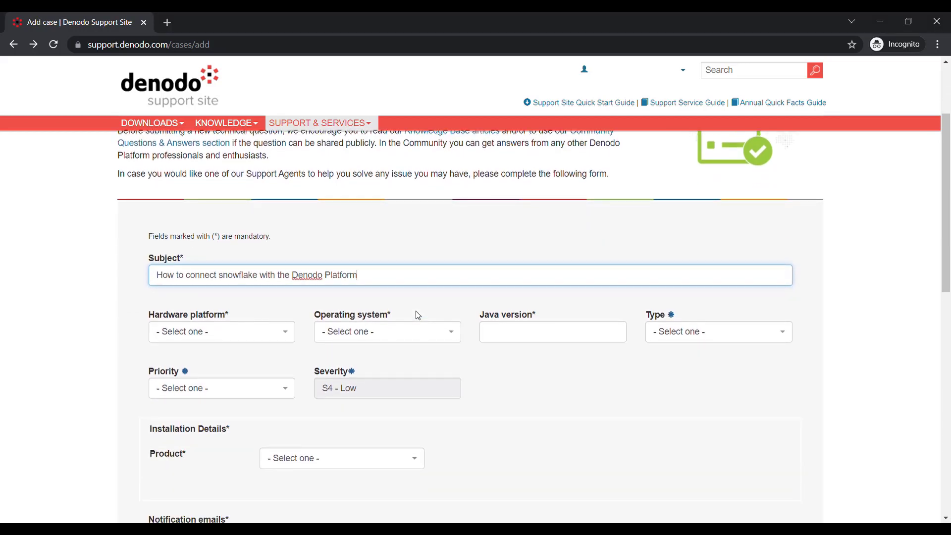
pyautogui.click(286, 334)
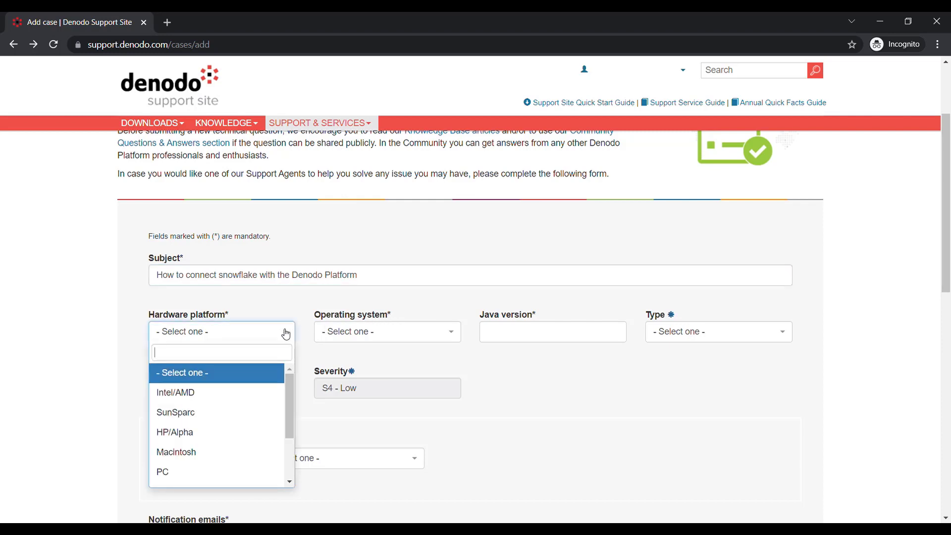
pyautogui.click(241, 395)
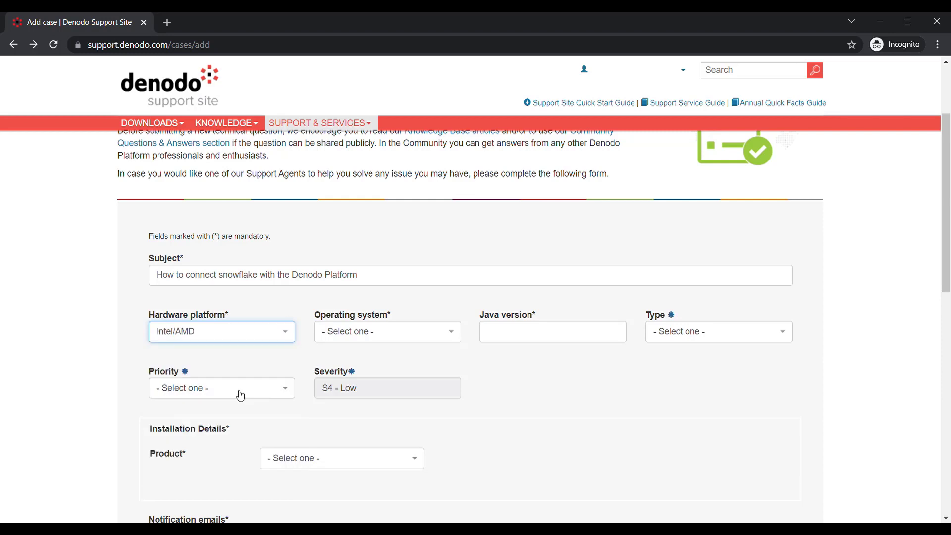
pyautogui.click(382, 336)
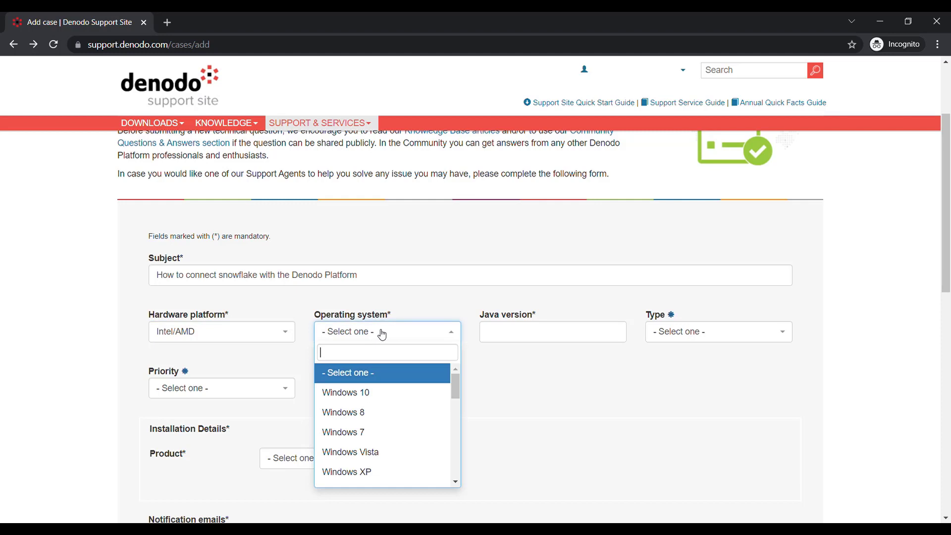
pyautogui.click(364, 394)
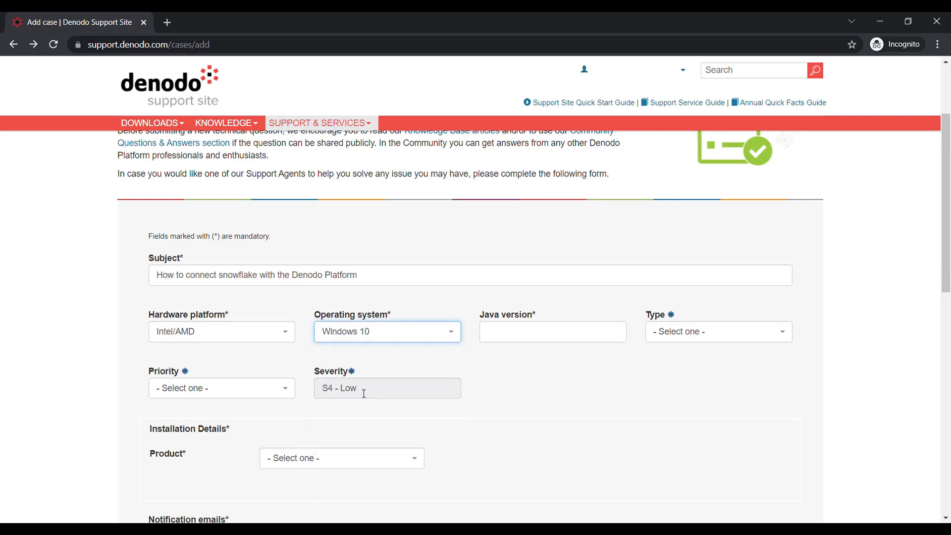
# Set the case's Java version to 1.8 and its type to Question.
pyautogui.click(502, 340)
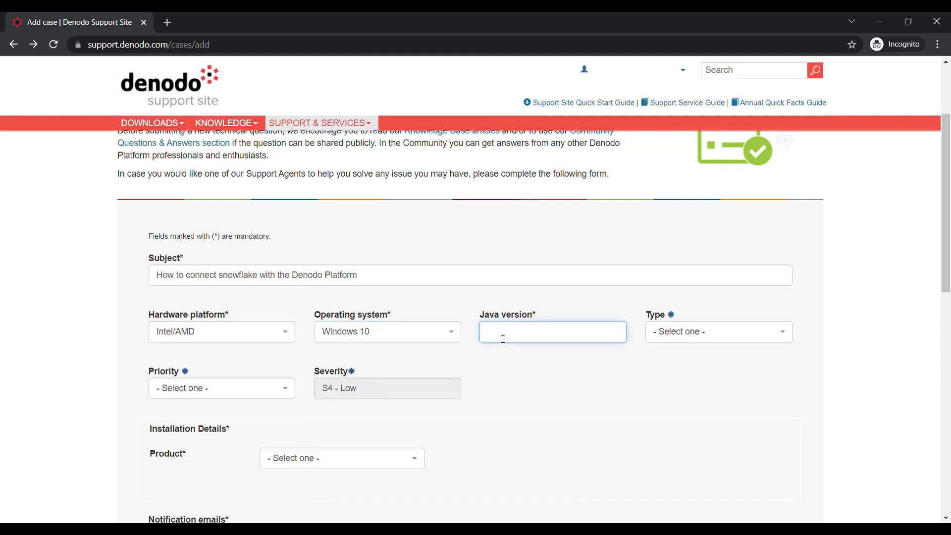
pyautogui.write('1.8')
pyautogui.click(684, 331)
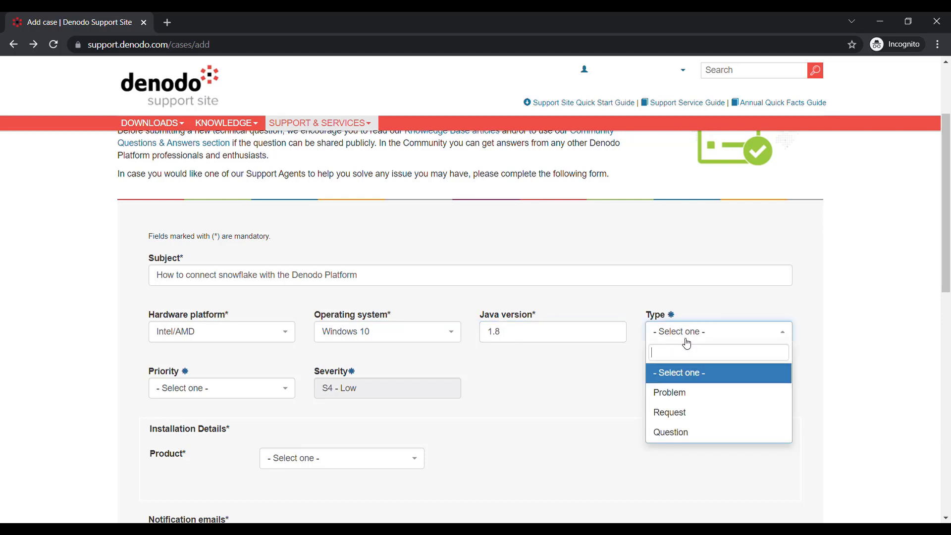
pyautogui.click(682, 432)
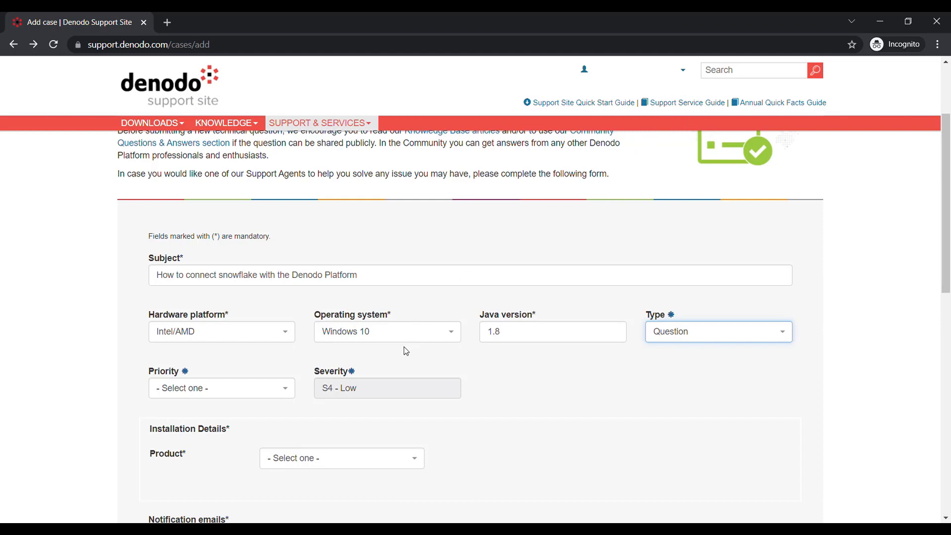
# Set the case's priority to P3 - Low and select Denodo 8.0 as the product in the installation details.
pyautogui.scroll(-1, 406, 351)
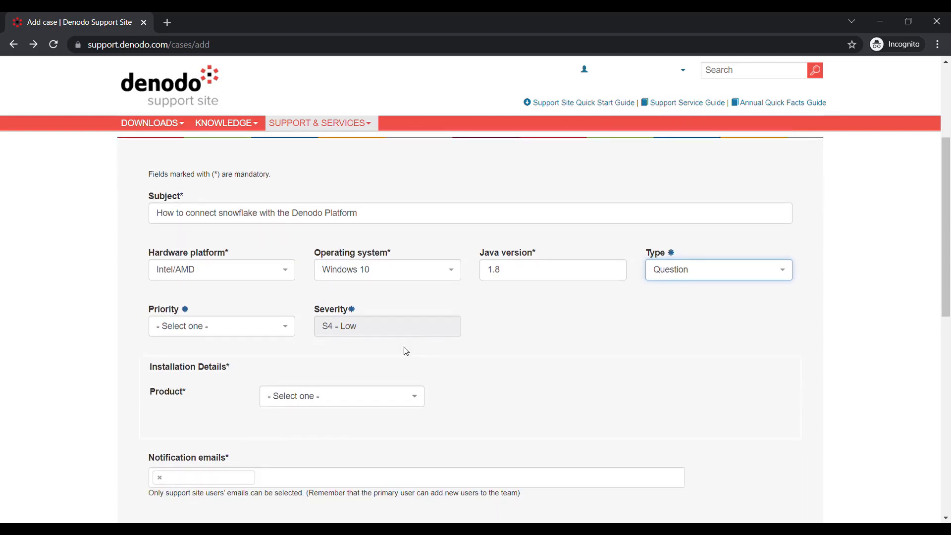
pyautogui.click(290, 334)
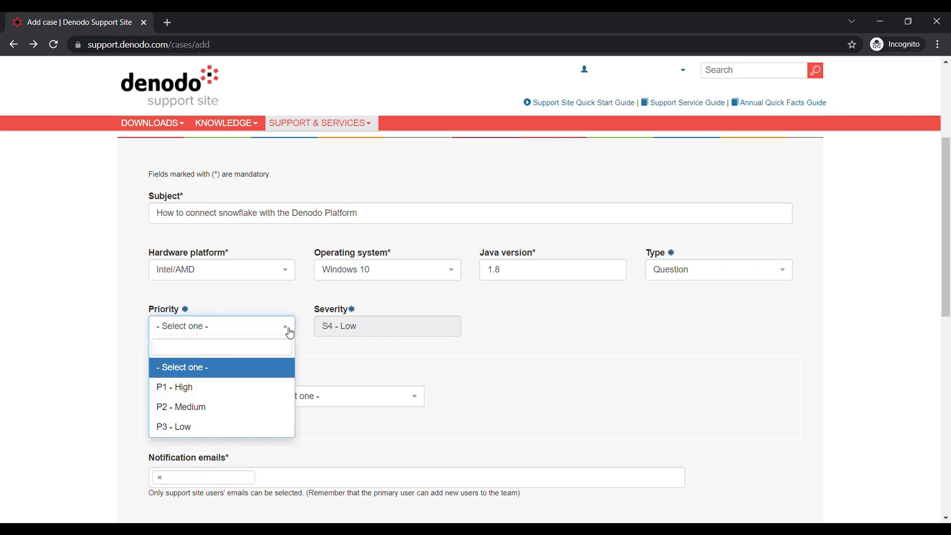
pyautogui.click(257, 429)
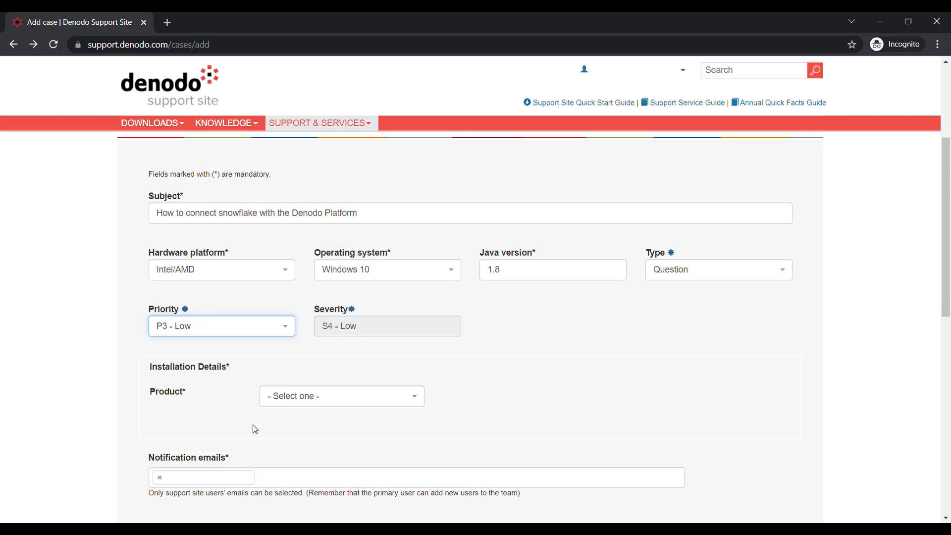
pyautogui.click(392, 404)
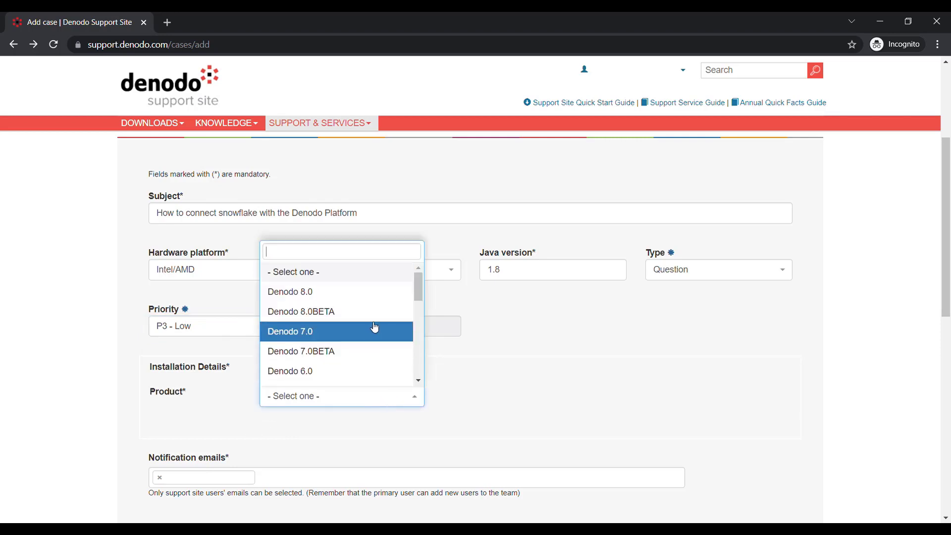
pyautogui.click(368, 294)
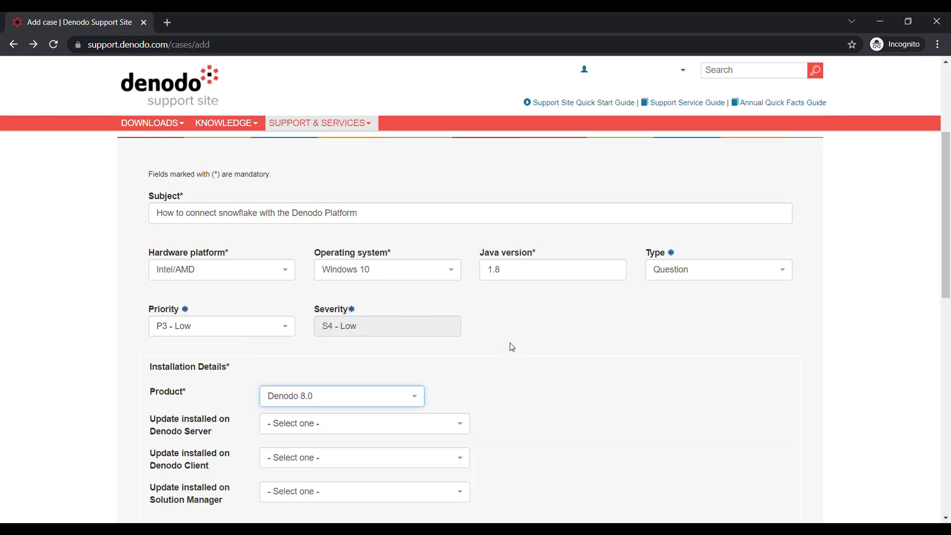
# Set the updates installed on Denodo Server, Denodo Client and Solution Manager to None.
pyautogui.scroll(-1, 511, 347)
pyautogui.scroll(-2, 510, 346)
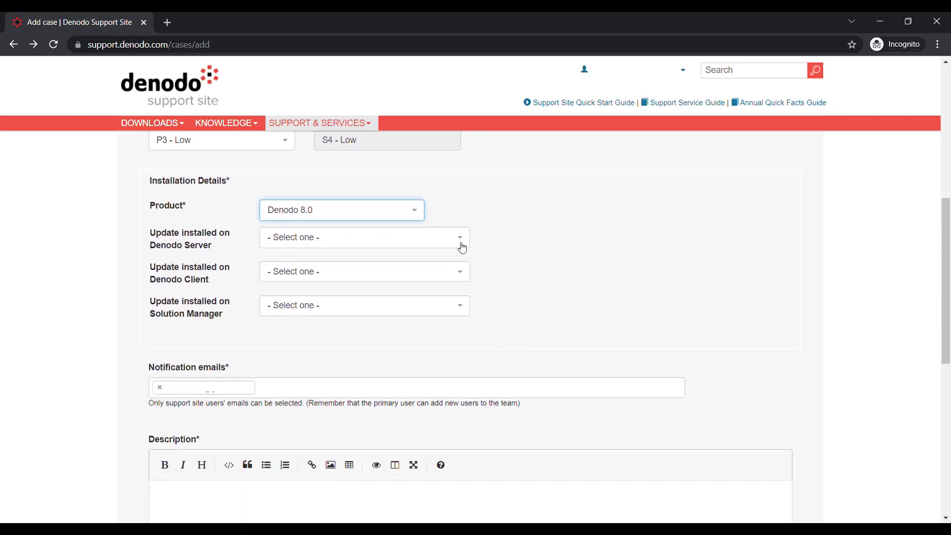
pyautogui.click(458, 246)
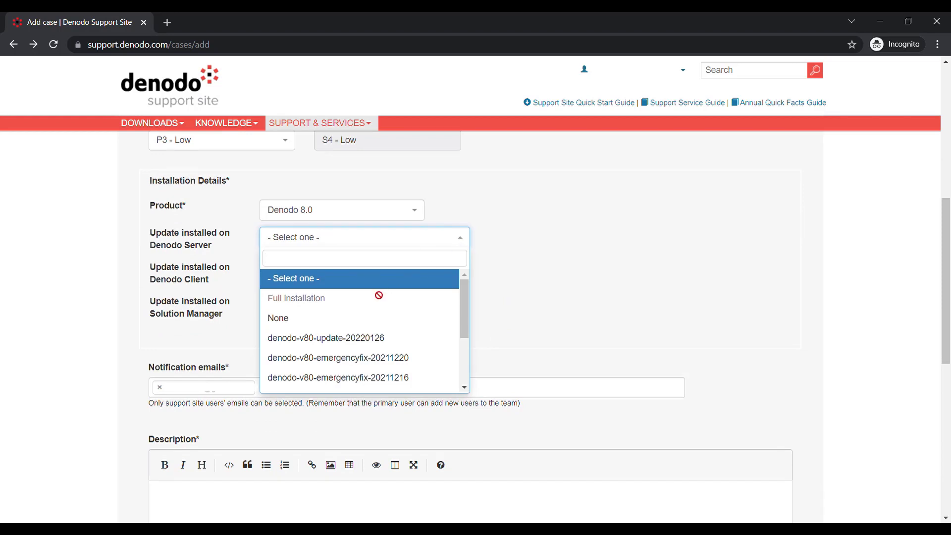
pyautogui.click(361, 320)
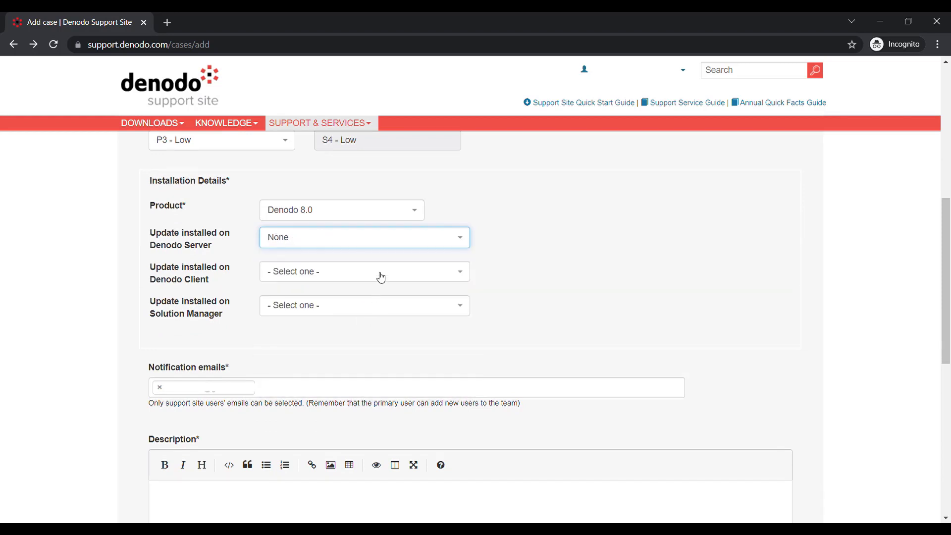
pyautogui.click(378, 274)
pyautogui.click(345, 332)
pyautogui.click(362, 311)
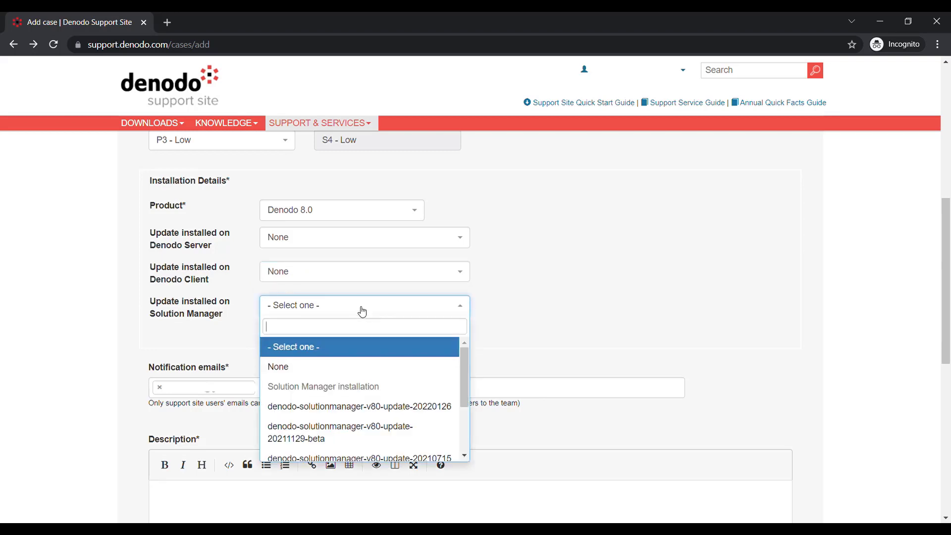
pyautogui.click(323, 364)
# Enter "How to connect snowflake with the Denodo Platform" as the case description.
pyautogui.scroll(-1, 310, 343)
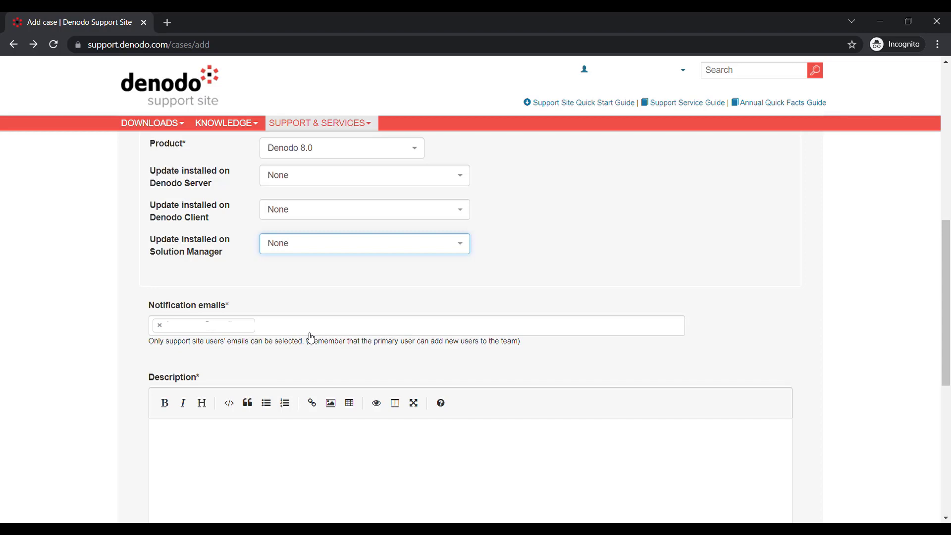
pyautogui.scroll(-3, 311, 338)
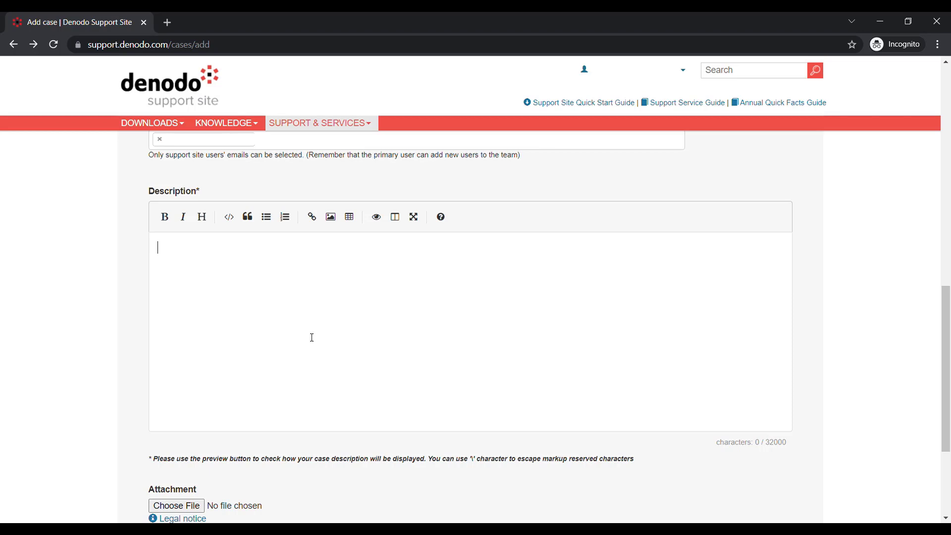
pyautogui.write('How to connect snowflake with the Denodo Platform')
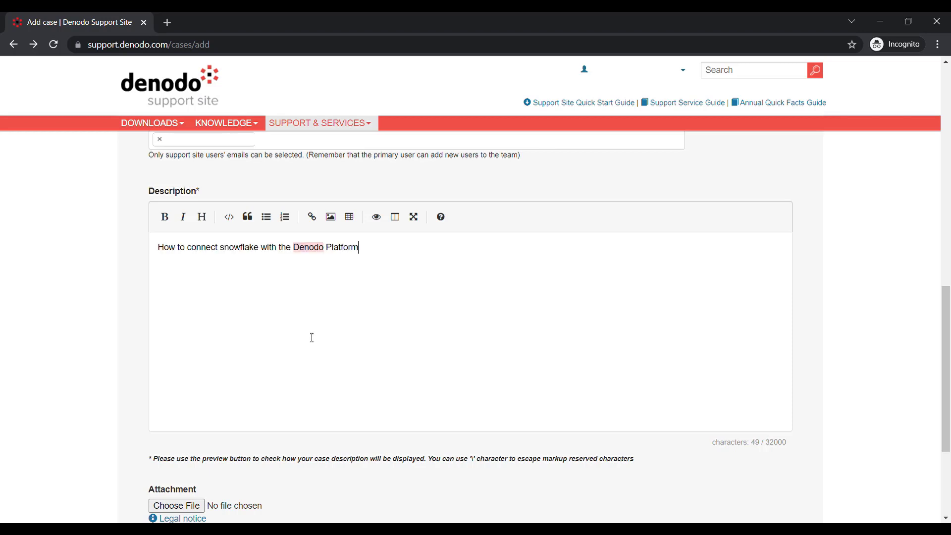
pyautogui.scroll(-2, 311, 337)
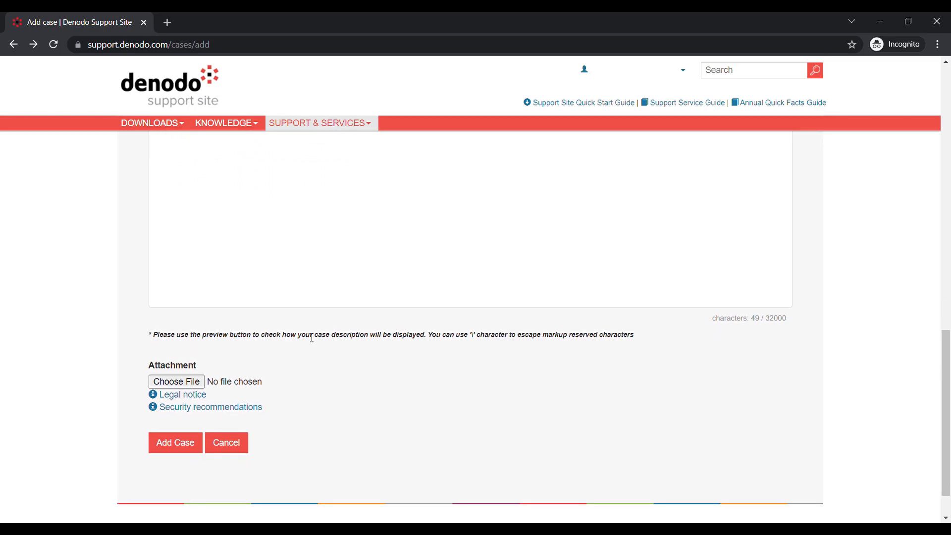